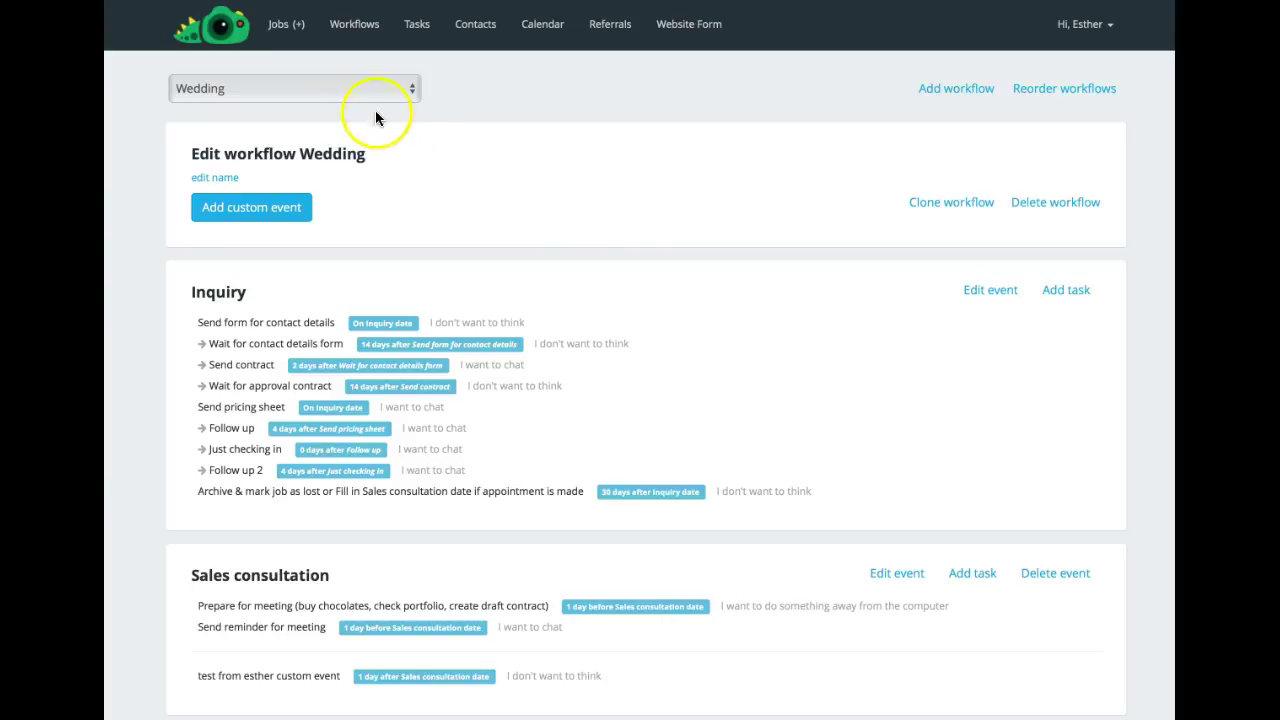
View the list of available workflows and keep the Wedding workflow selected
{"action": "left_click", "coordinate": [318, 91]}
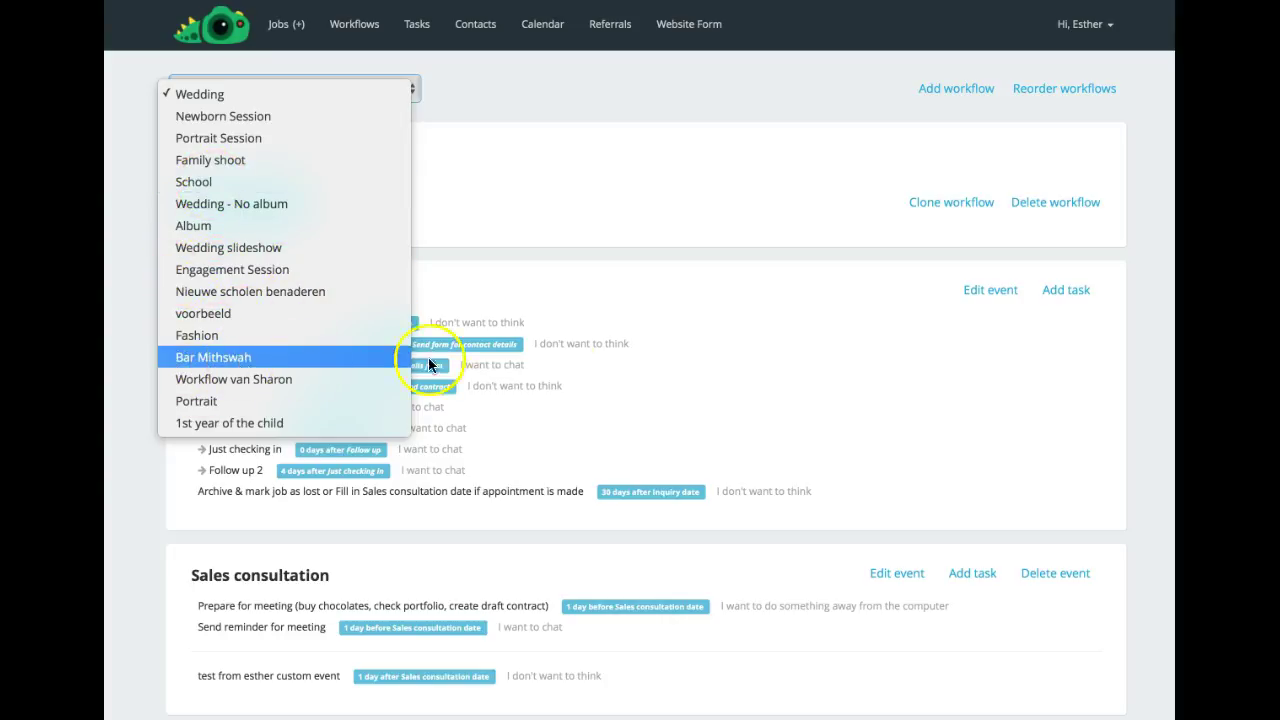
{"action": "left_click", "coordinate": [601, 356]}
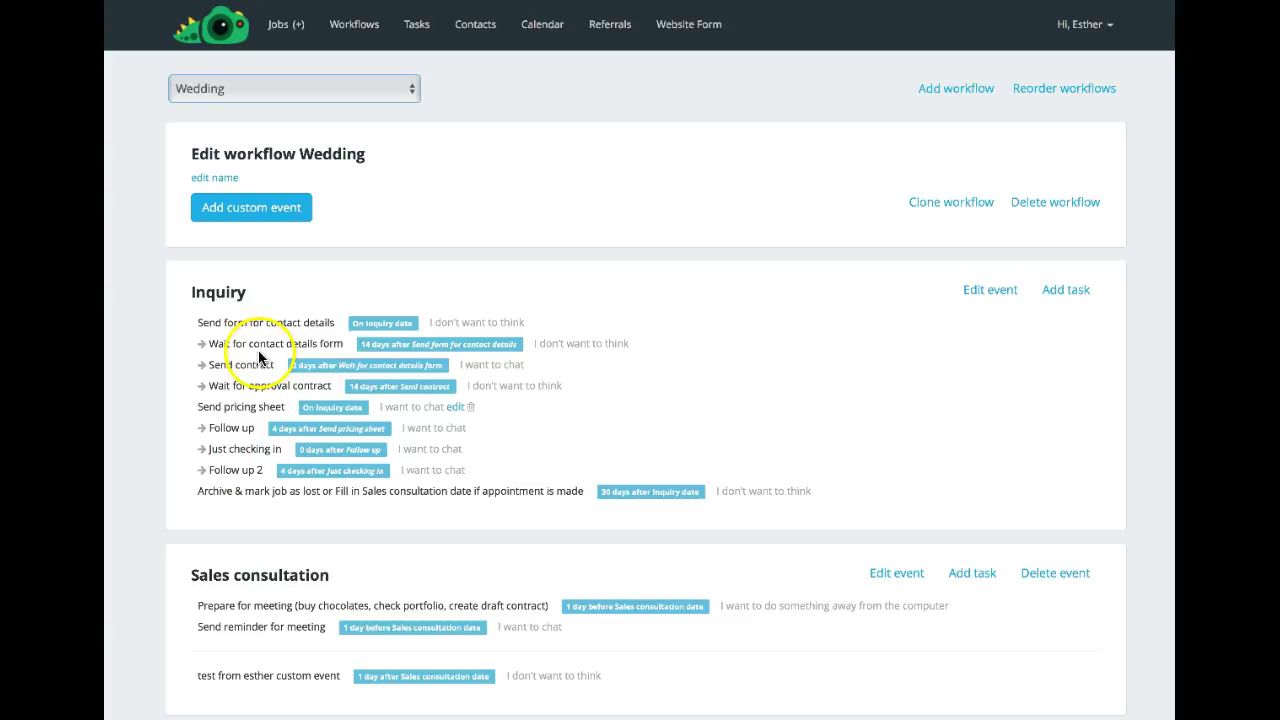
{"action": "scroll", "coordinate": [268, 320], "scroll_direction": "down", "scroll_amount": 3}
{"action": "scroll", "coordinate": [268, 320], "scroll_direction": "up", "scroll_amount": 3}
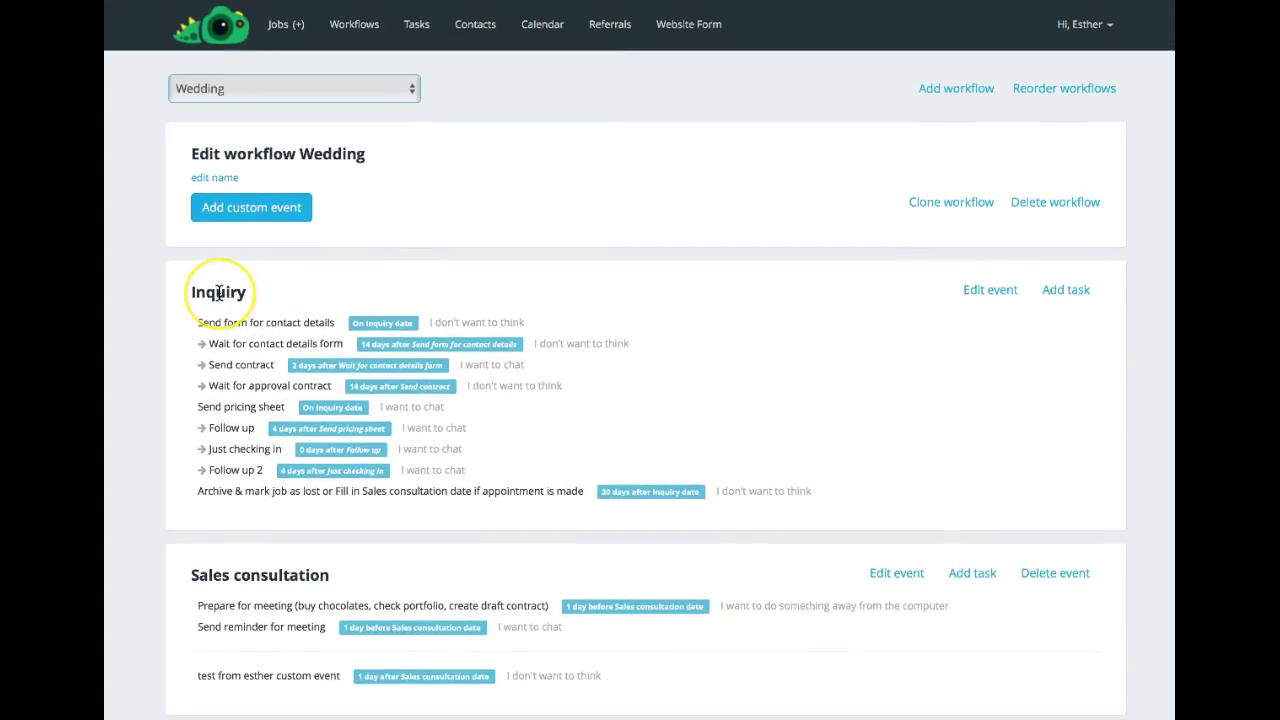
Examine all events of the Wedding workflow, from Inquiry through Shoot to Prints Order Session and Album ophaal sessie
{"action": "scroll", "coordinate": [288, 332], "scroll_direction": "down", "scroll_amount": 4}
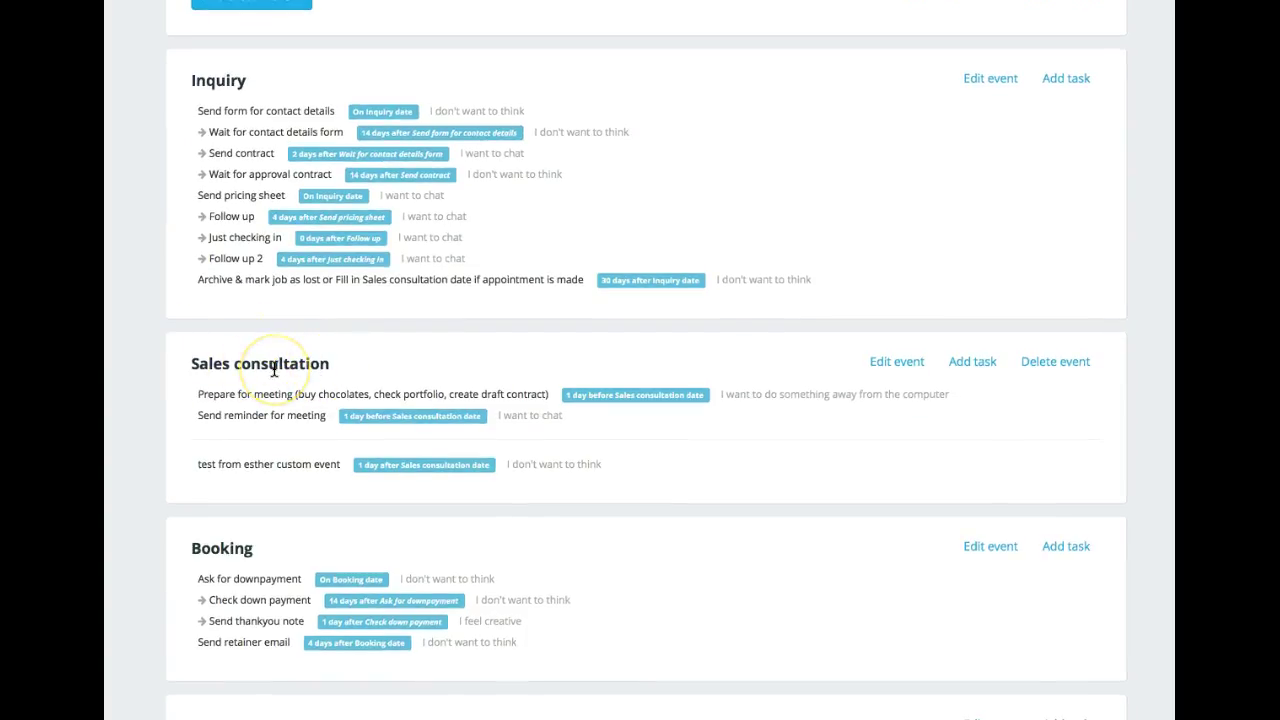
{"action": "scroll", "coordinate": [250, 545], "scroll_direction": "down", "scroll_amount": 3}
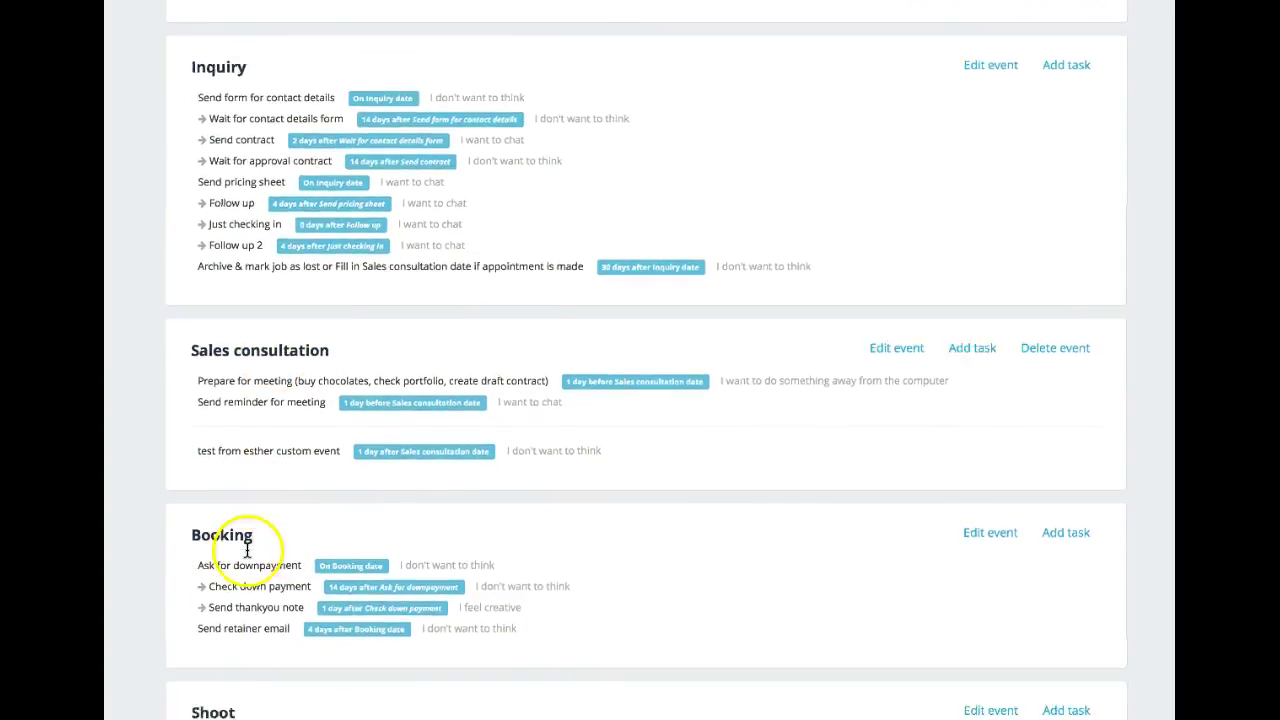
{"action": "scroll", "coordinate": [246, 548], "scroll_direction": "down", "scroll_amount": 5}
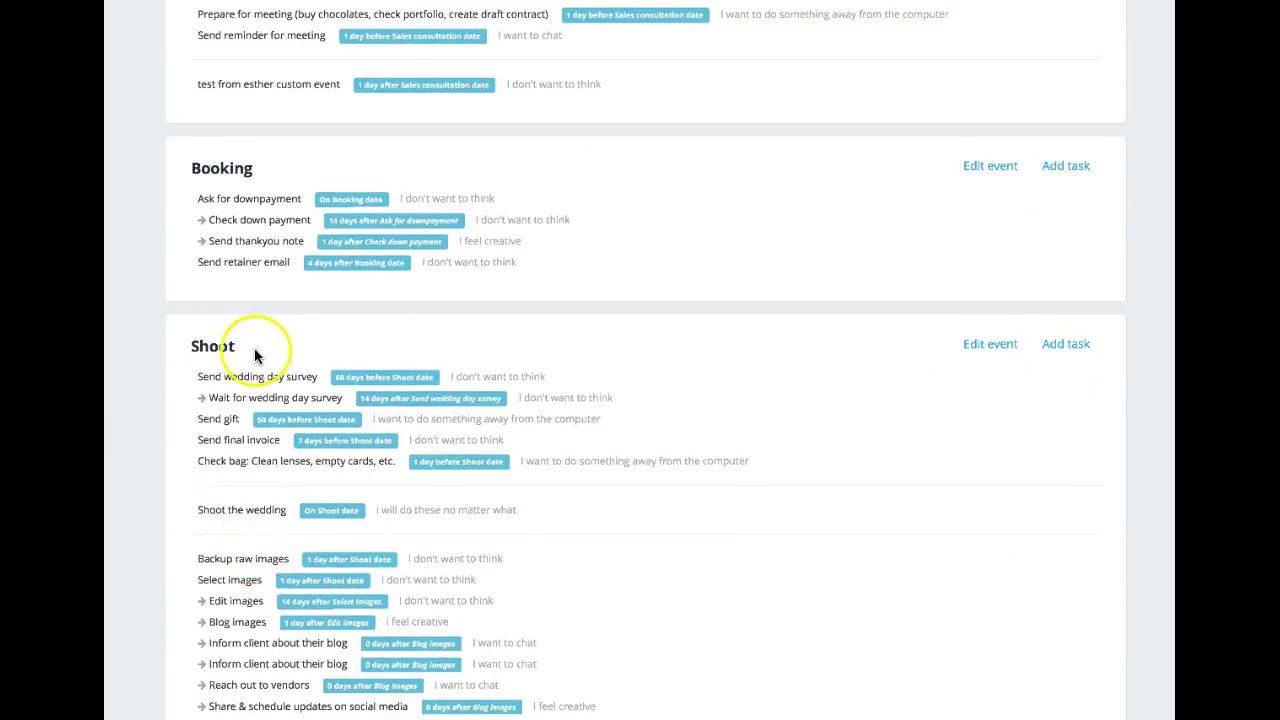
{"action": "scroll", "coordinate": [254, 355], "scroll_direction": "down", "scroll_amount": 15}
{"action": "scroll", "coordinate": [253, 350], "scroll_direction": "up", "scroll_amount": 7}
{"action": "scroll", "coordinate": [253, 350], "scroll_direction": "down", "scroll_amount": 3}
{"action": "left_click", "coordinate": [213, 490]}
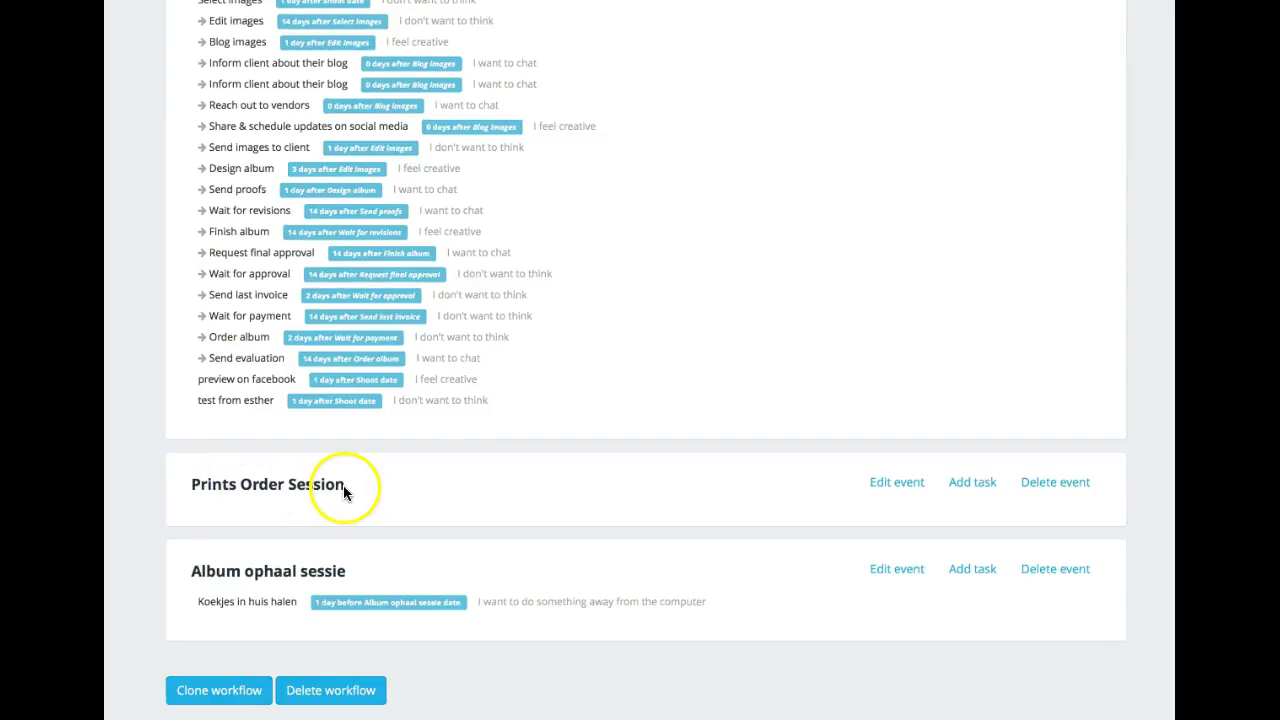
{"action": "scroll", "coordinate": [343, 485], "scroll_direction": "up", "scroll_amount": 9}
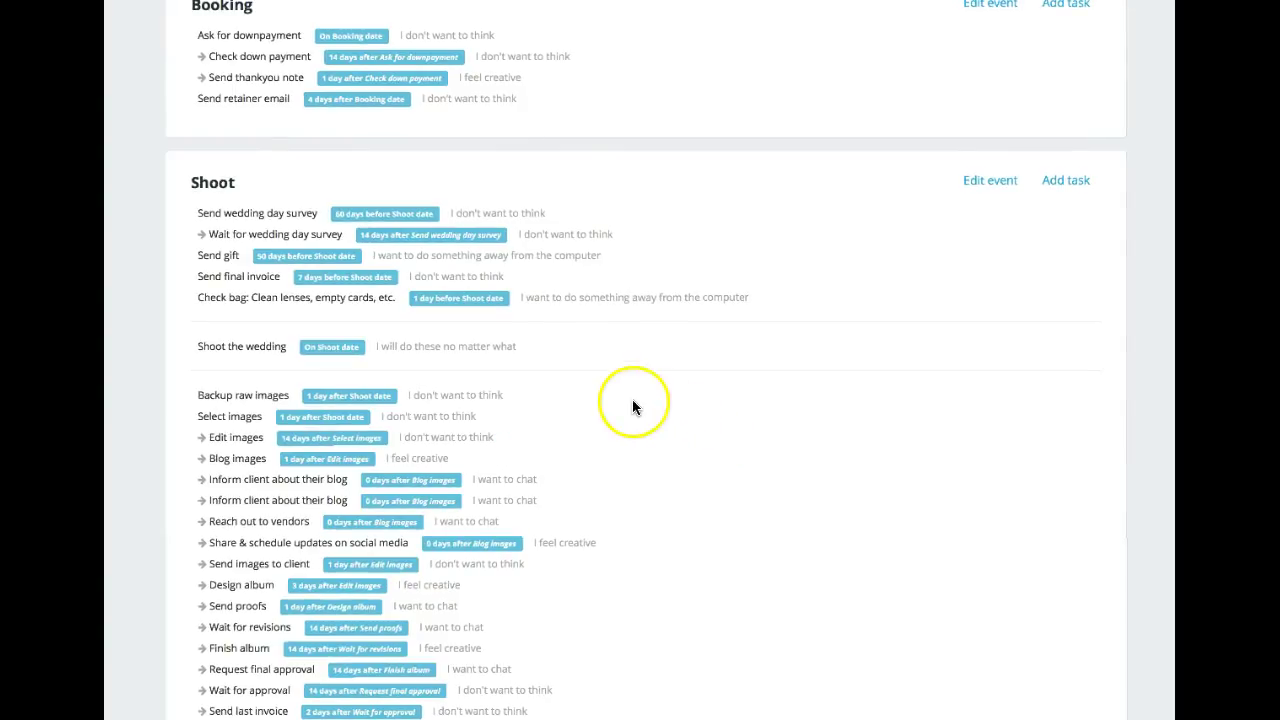
{"action": "scroll", "coordinate": [634, 405], "scroll_direction": "up", "scroll_amount": 15}
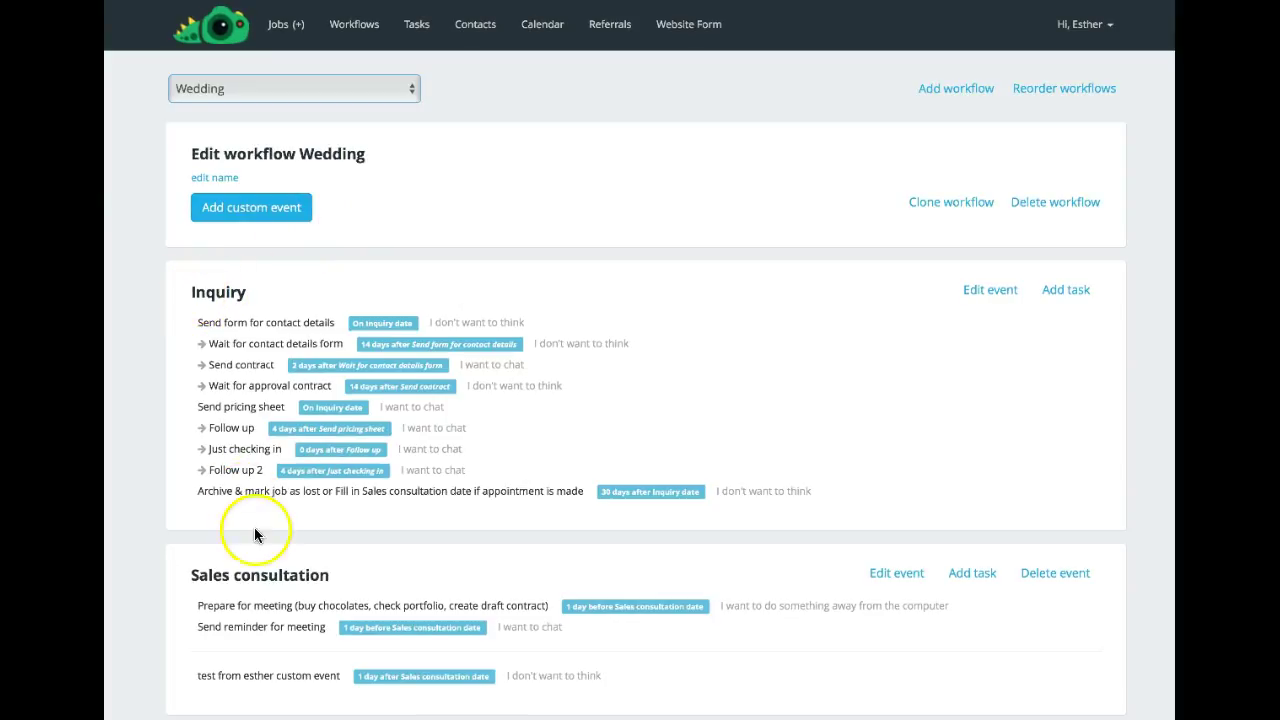
Review the Wedding workflow's Inquiry, Sales consultation, Booking and Shoot events and the timing of their tasks
{"action": "scroll", "coordinate": [193, 592], "scroll_direction": "down", "scroll_amount": 3}
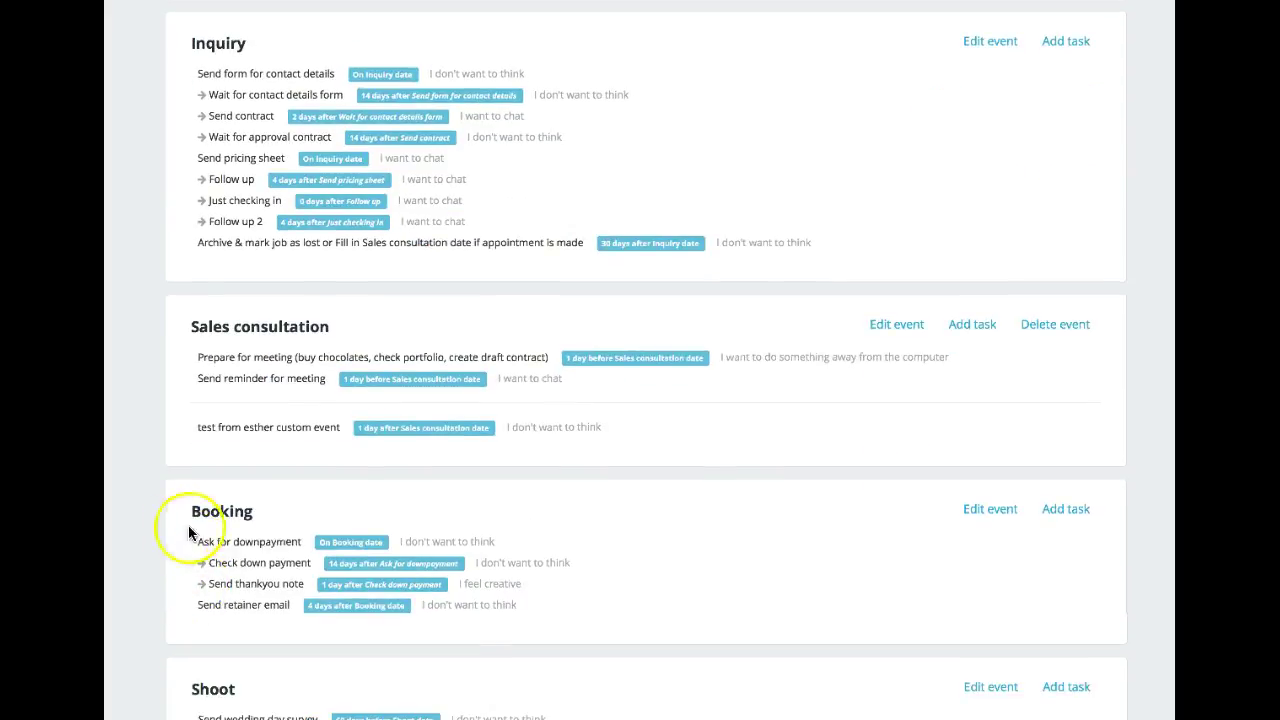
{"action": "scroll", "coordinate": [286, 529], "scroll_direction": "down", "scroll_amount": 3}
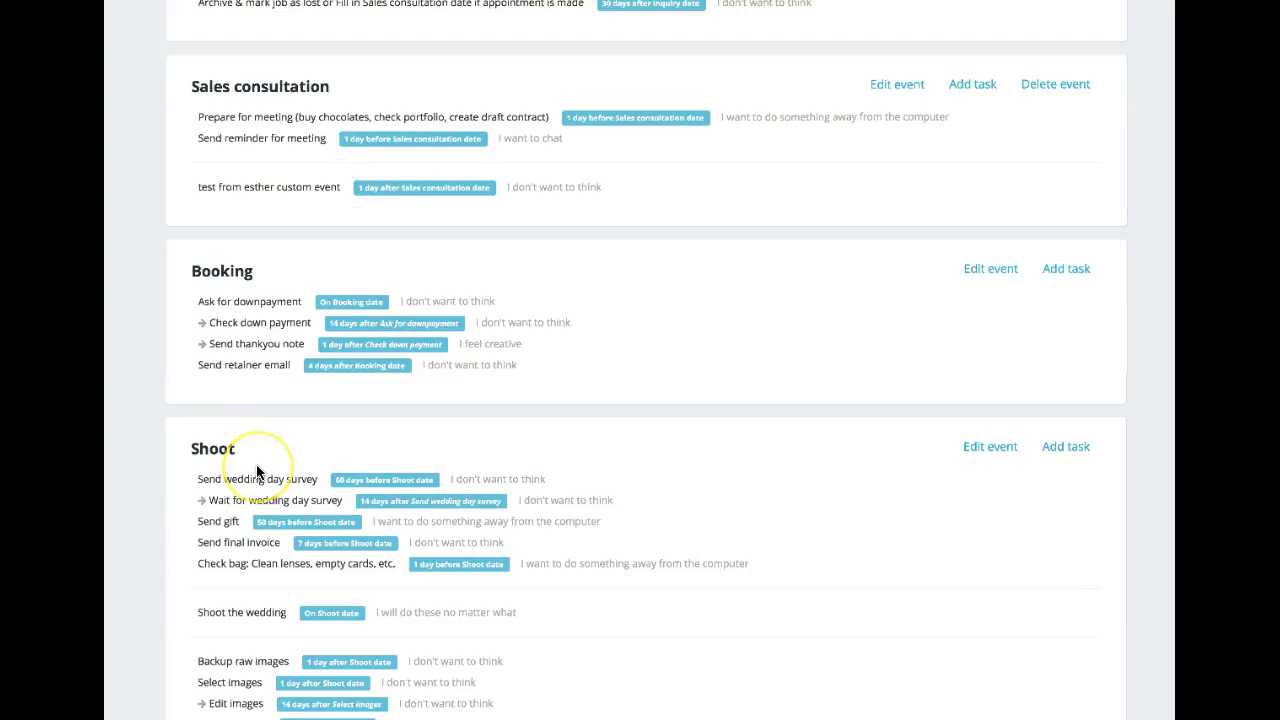
{"action": "scroll", "coordinate": [257, 471], "scroll_direction": "up", "scroll_amount": 5}
{"action": "scroll", "coordinate": [257, 471], "scroll_direction": "down", "scroll_amount": 3}
{"action": "scroll", "coordinate": [256, 464], "scroll_direction": "down", "scroll_amount": 1}
{"action": "scroll", "coordinate": [256, 464], "scroll_direction": "up", "scroll_amount": 4}
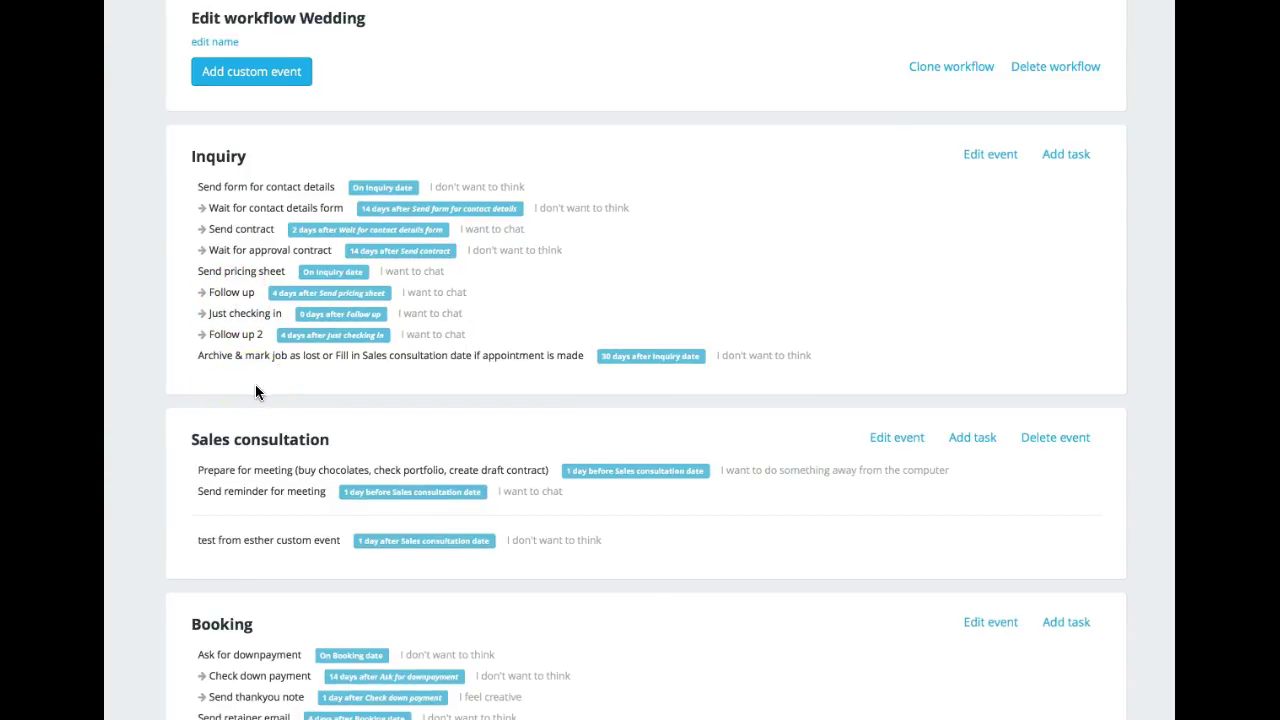
{"action": "scroll", "coordinate": [254, 384], "scroll_direction": "up", "scroll_amount": 3}
{"action": "left_click", "coordinate": [391, 224]}
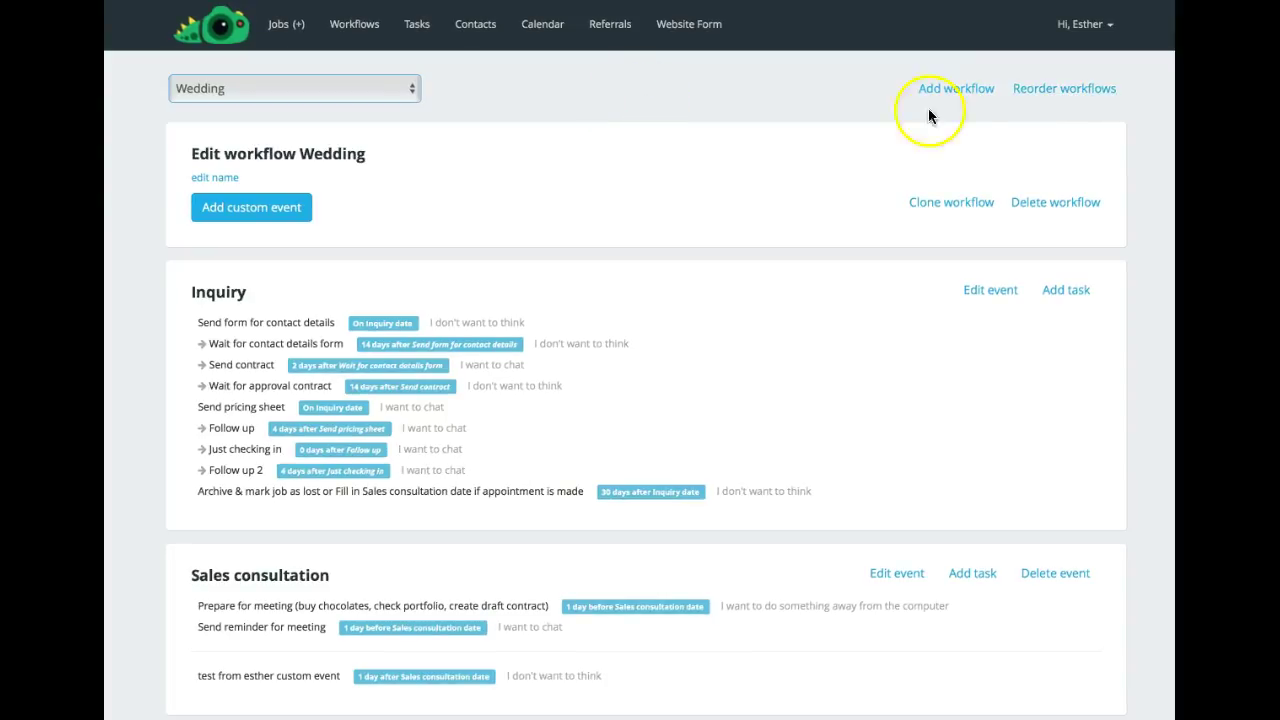
Open the jobs overview and look through the jobs of all workflows down to the archived jobs link
{"action": "left_click", "coordinate": [273, 26]}
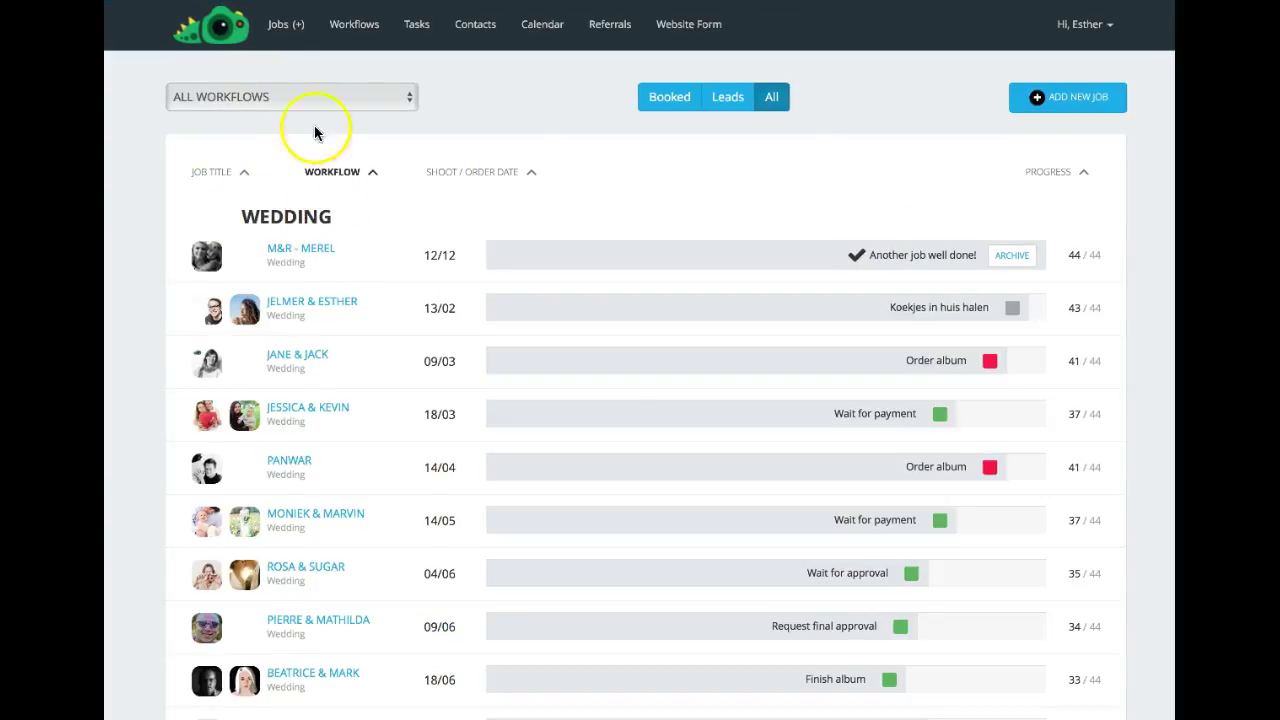
{"action": "scroll", "coordinate": [330, 215], "scroll_direction": "down", "scroll_amount": 20}
{"action": "scroll", "coordinate": [330, 222], "scroll_direction": "down", "scroll_amount": 20}
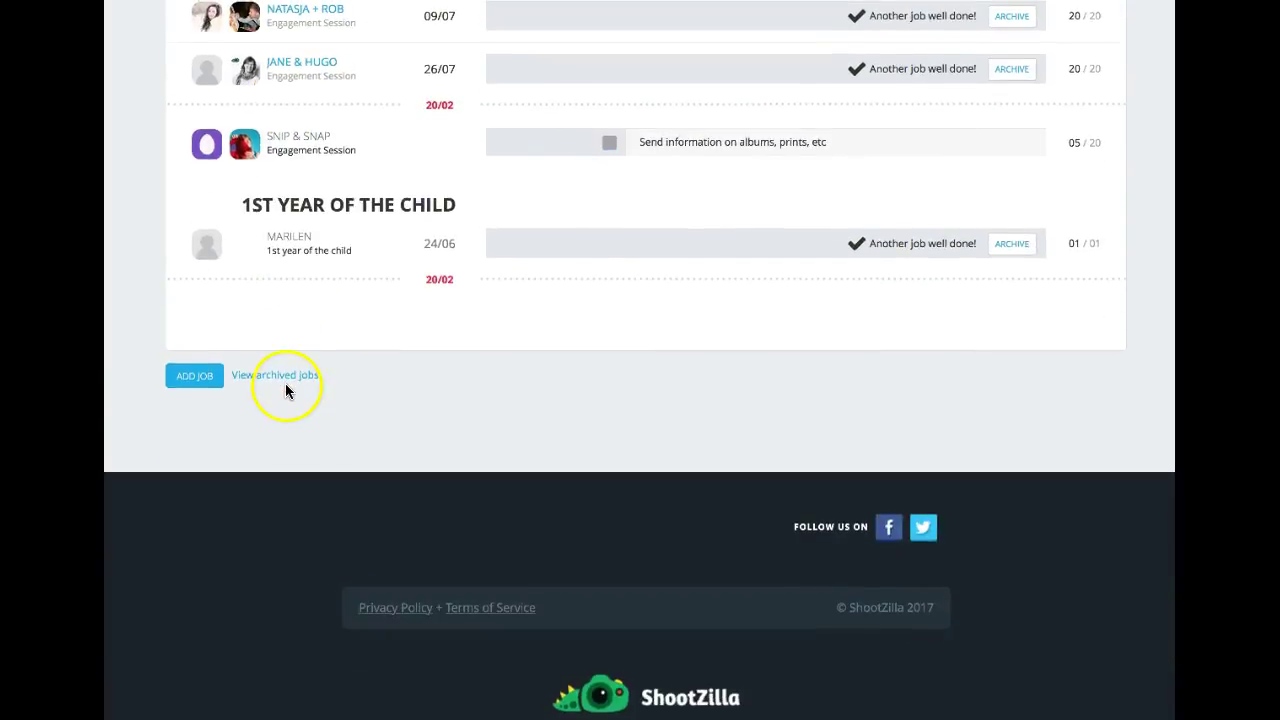
{"action": "scroll", "coordinate": [285, 390], "scroll_direction": "up", "scroll_amount": 20}
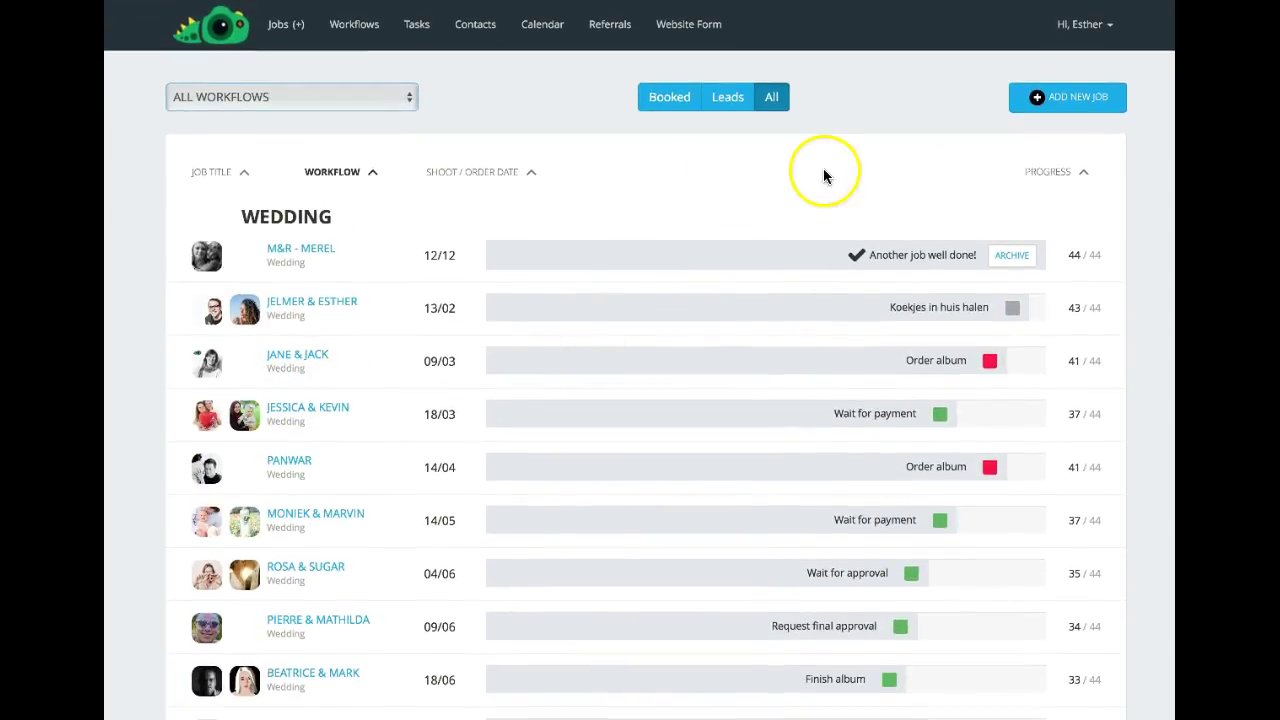
Return to the Wedding workflow and review the tasks under its Inquiry, Sales consultation and Booking events
{"action": "left_click", "coordinate": [362, 29]}
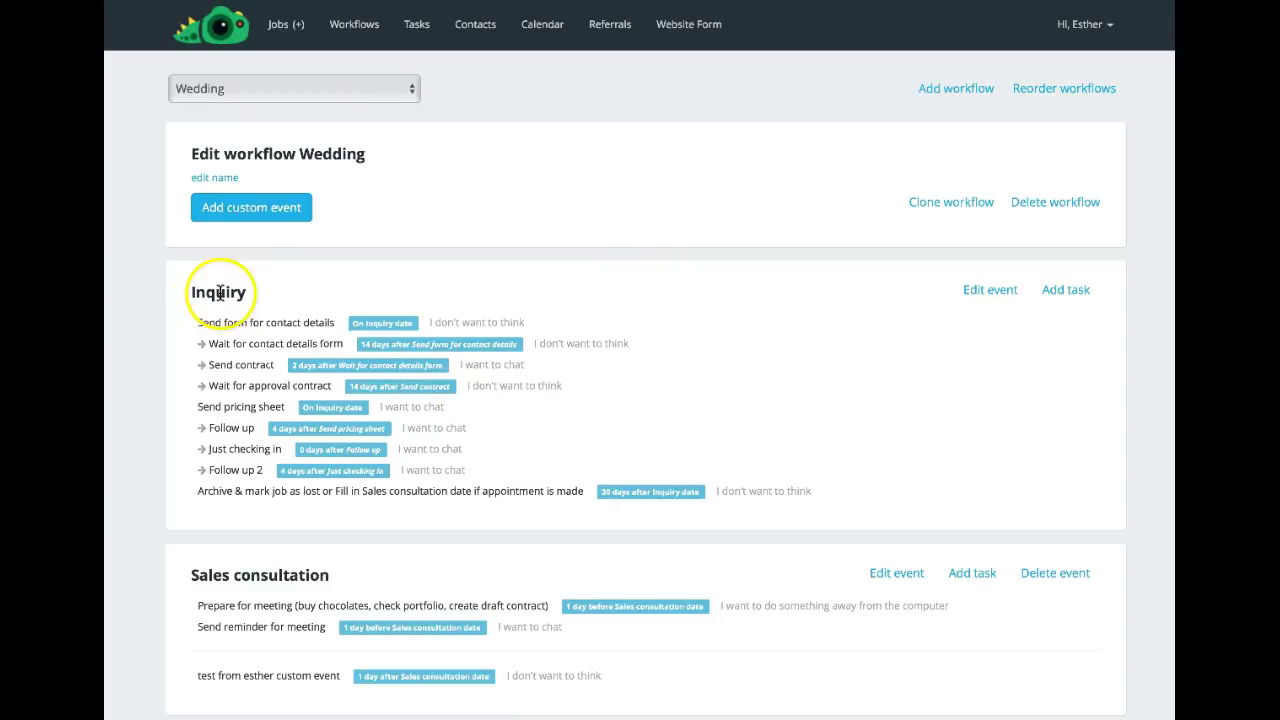
{"action": "scroll", "coordinate": [355, 575], "scroll_direction": "down", "scroll_amount": 1}
{"action": "scroll", "coordinate": [355, 573], "scroll_direction": "down", "scroll_amount": 5}
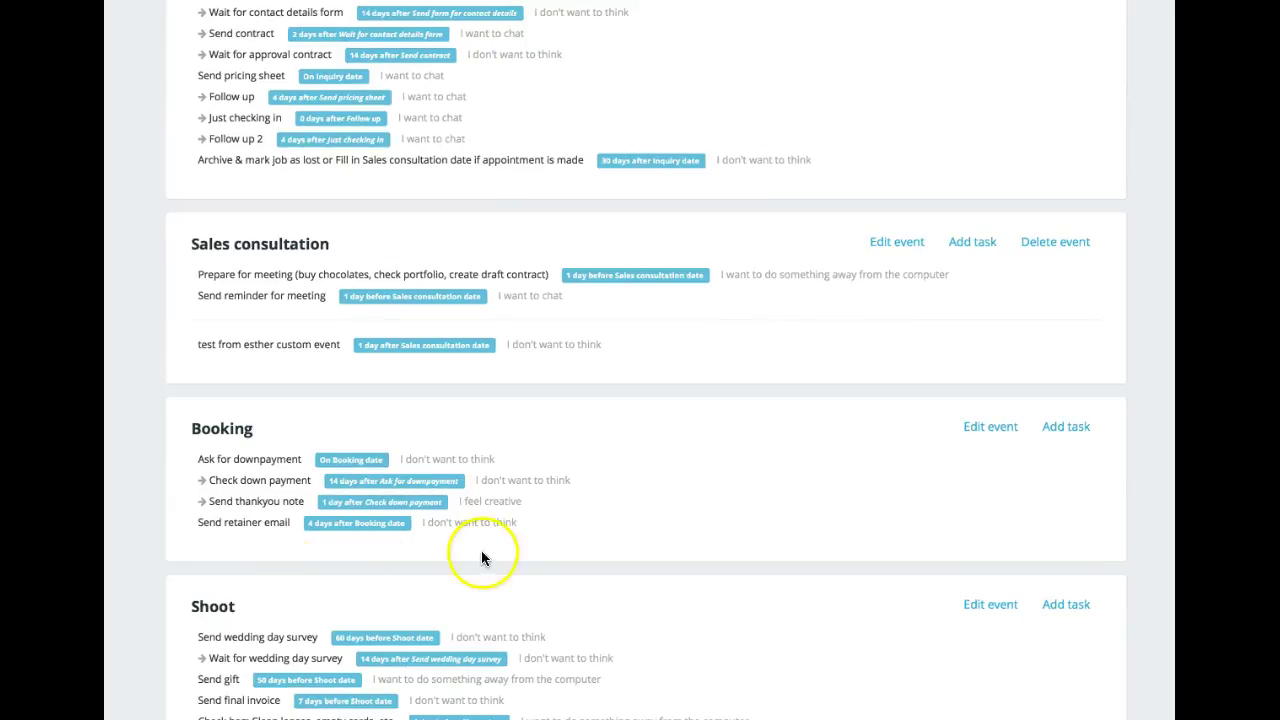
{"action": "scroll", "coordinate": [459, 488], "scroll_direction": "up", "scroll_amount": 1}
{"action": "scroll", "coordinate": [459, 486], "scroll_direction": "up", "scroll_amount": 2}
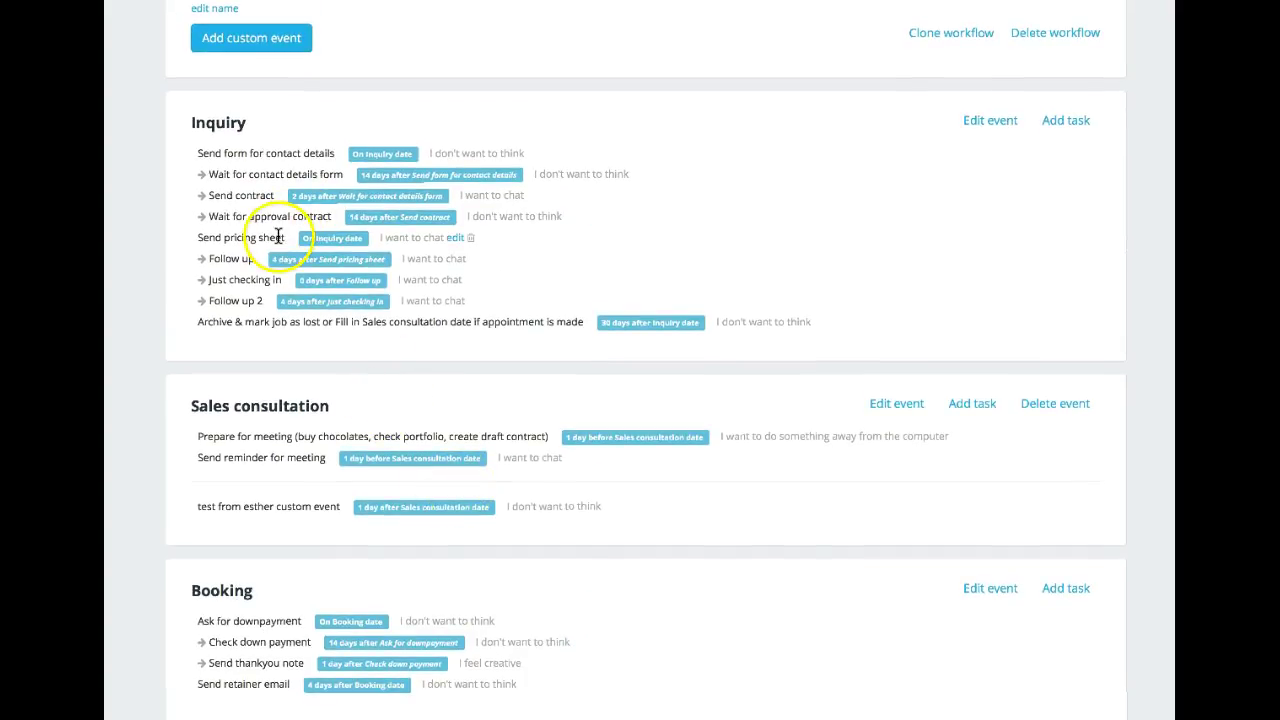
Open the Inquiry event's Follow up task for editing, inspect its name, email template choices and mindset, and cancel without saving
{"action": "left_click", "coordinate": [478, 261]}
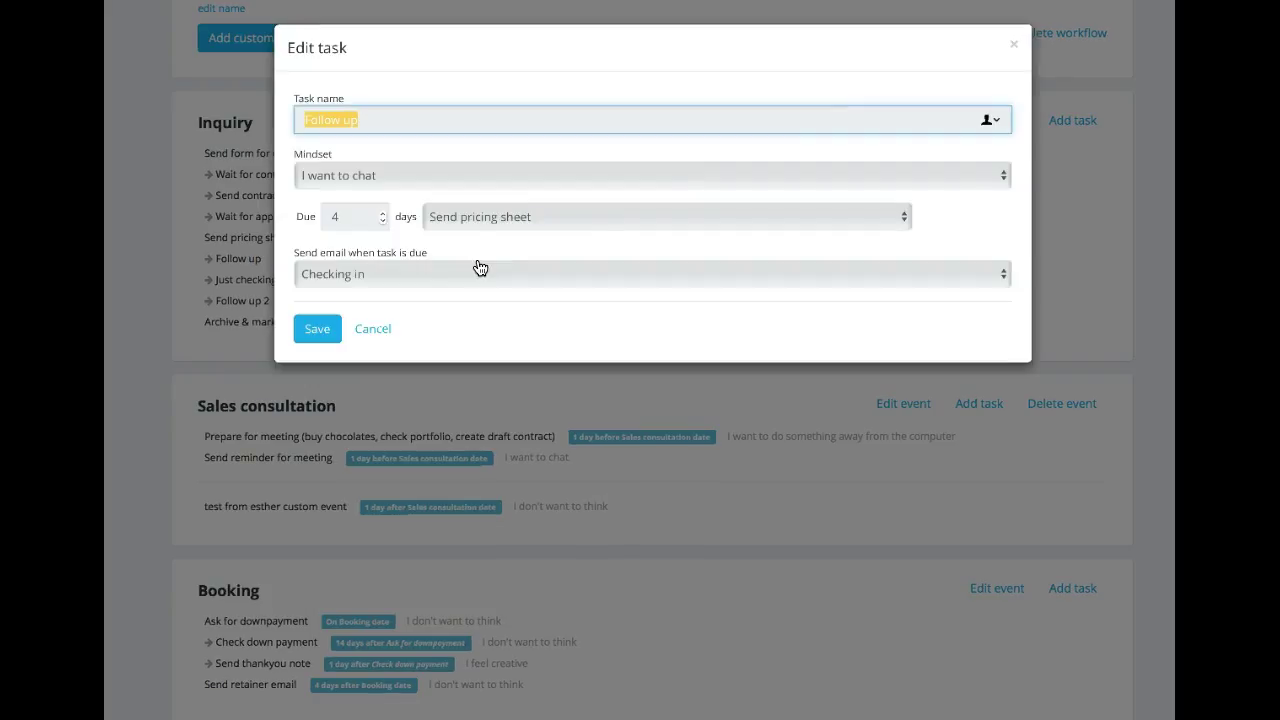
{"action": "left_click_drag", "start_coordinate": [300, 117], "coordinate": [442, 122]}
{"action": "left_click", "coordinate": [442, 121]}
{"action": "left_click", "coordinate": [295, 116]}
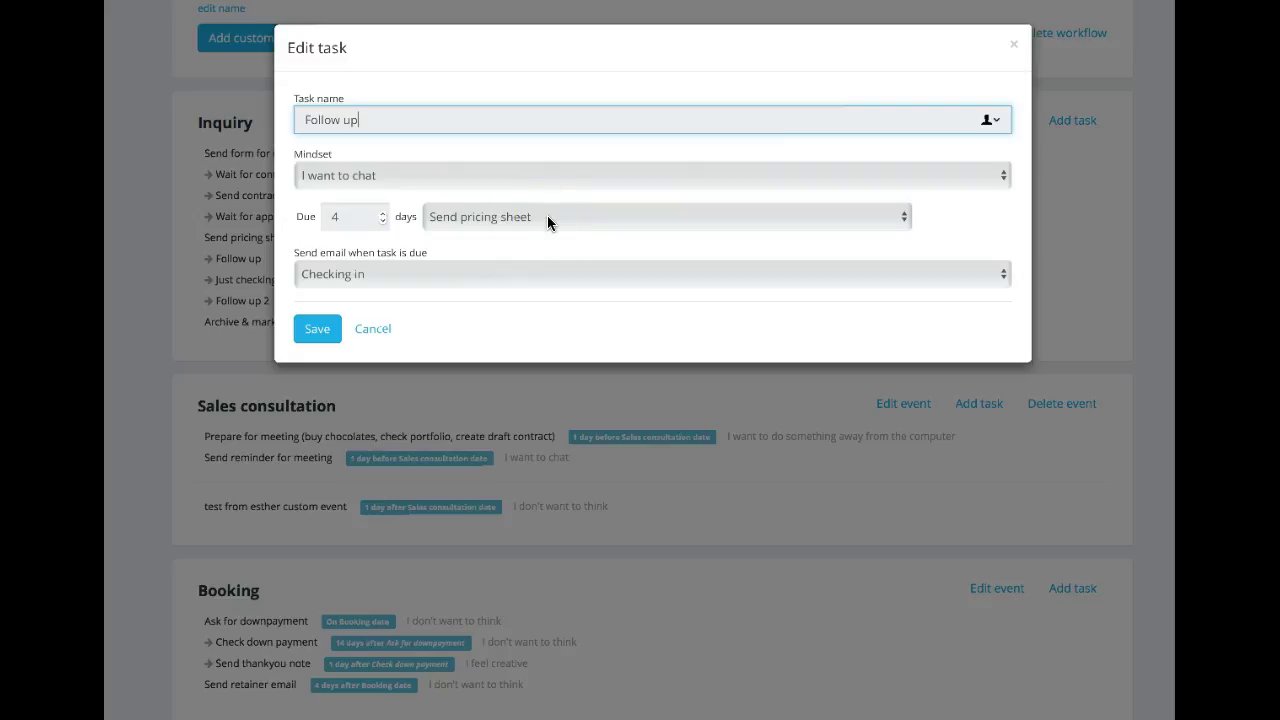
{"action": "left_click", "coordinate": [440, 271]}
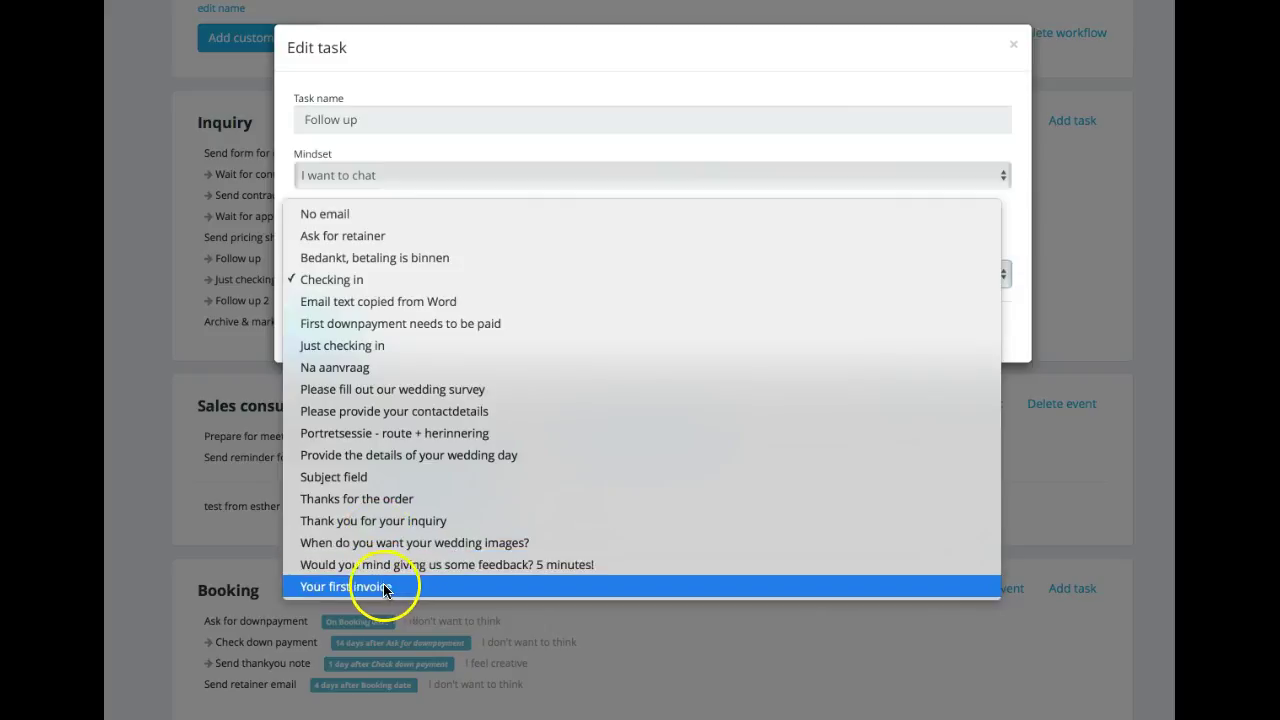
{"action": "left_click", "coordinate": [1011, 238]}
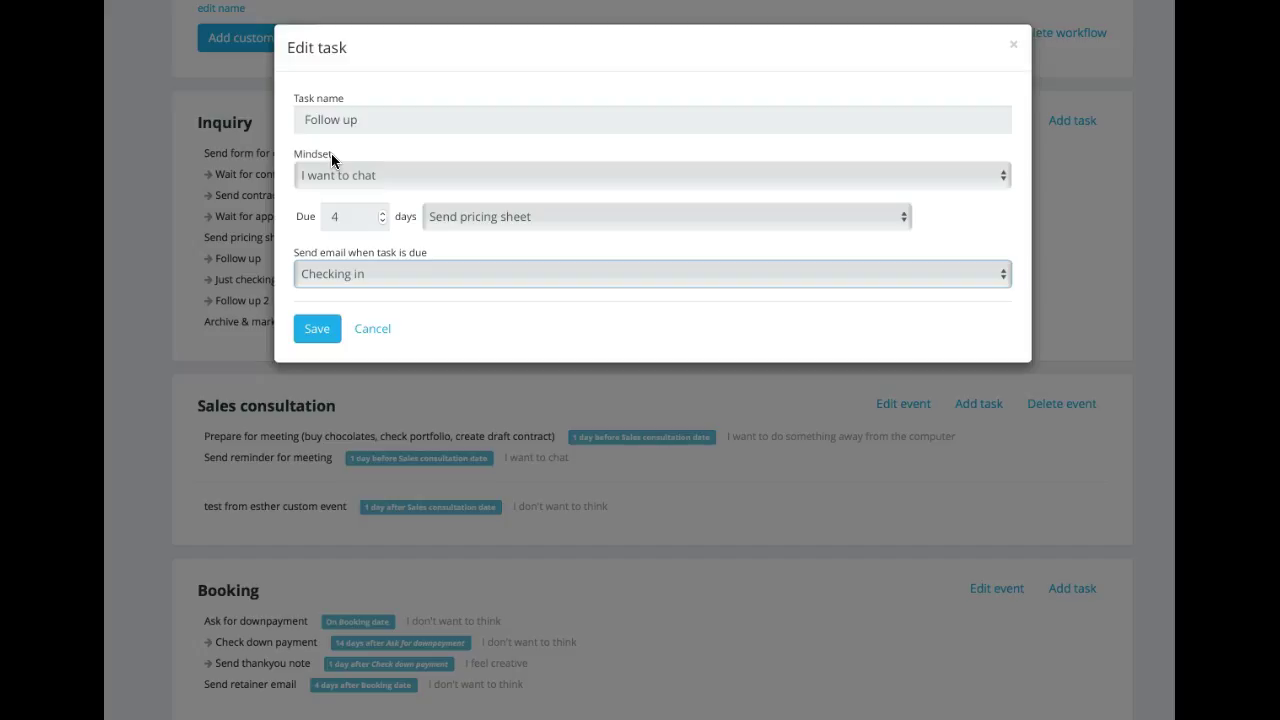
{"action": "left_click", "coordinate": [359, 175]}
{"action": "left_click", "coordinate": [372, 329]}
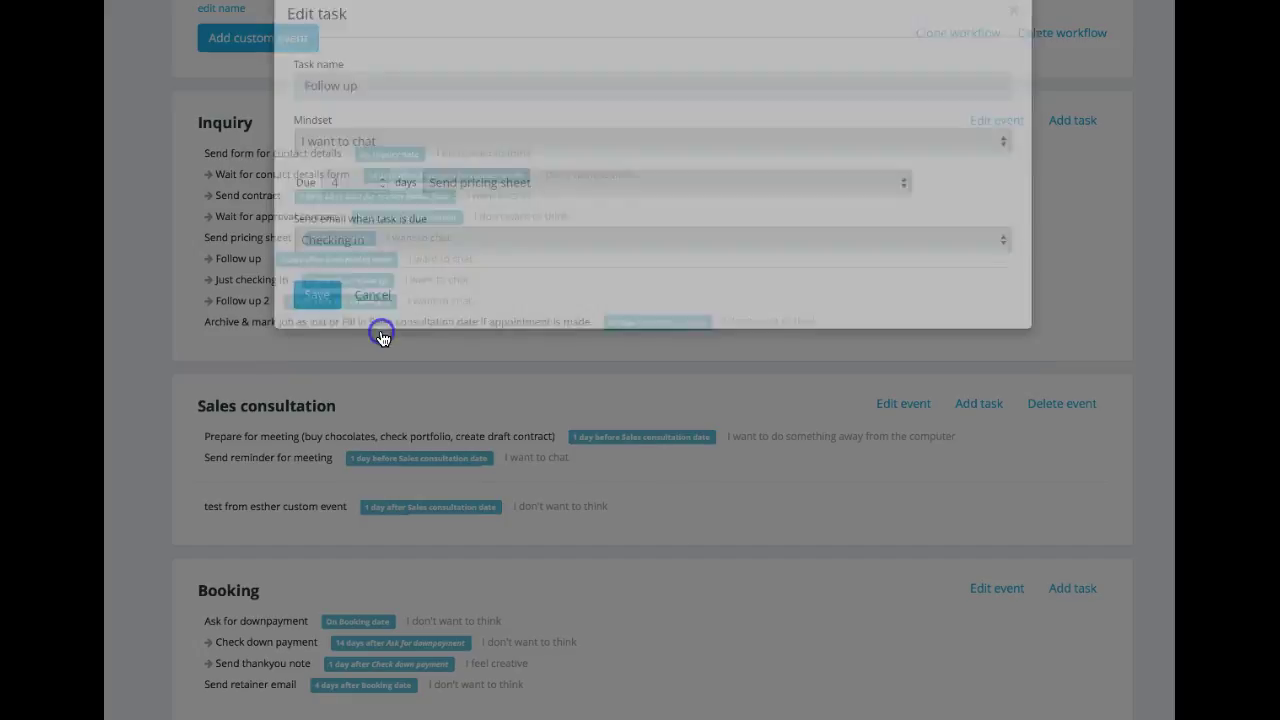
Check the account options for where email templates are managed, and close them without choosing one
{"action": "scroll", "coordinate": [885, 225], "scroll_direction": "up", "scroll_amount": 1}
{"action": "scroll", "coordinate": [885, 228], "scroll_direction": "up", "scroll_amount": 3}
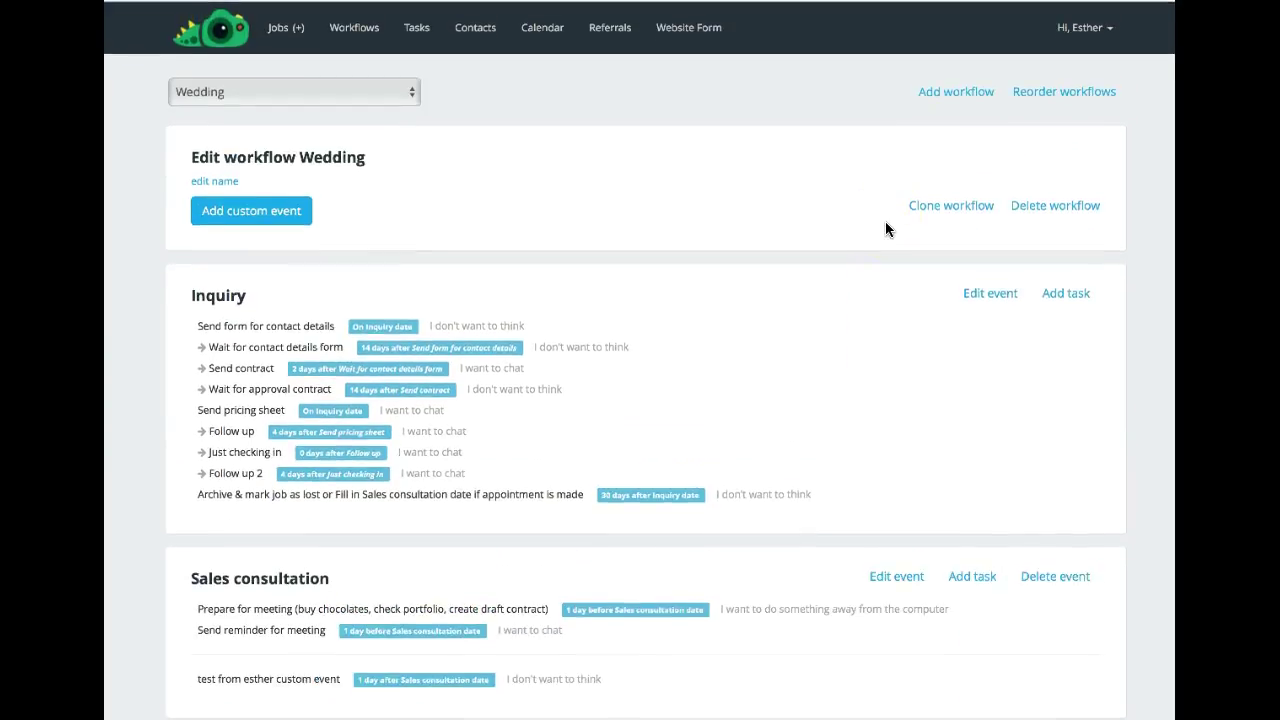
{"action": "left_click", "coordinate": [1088, 26]}
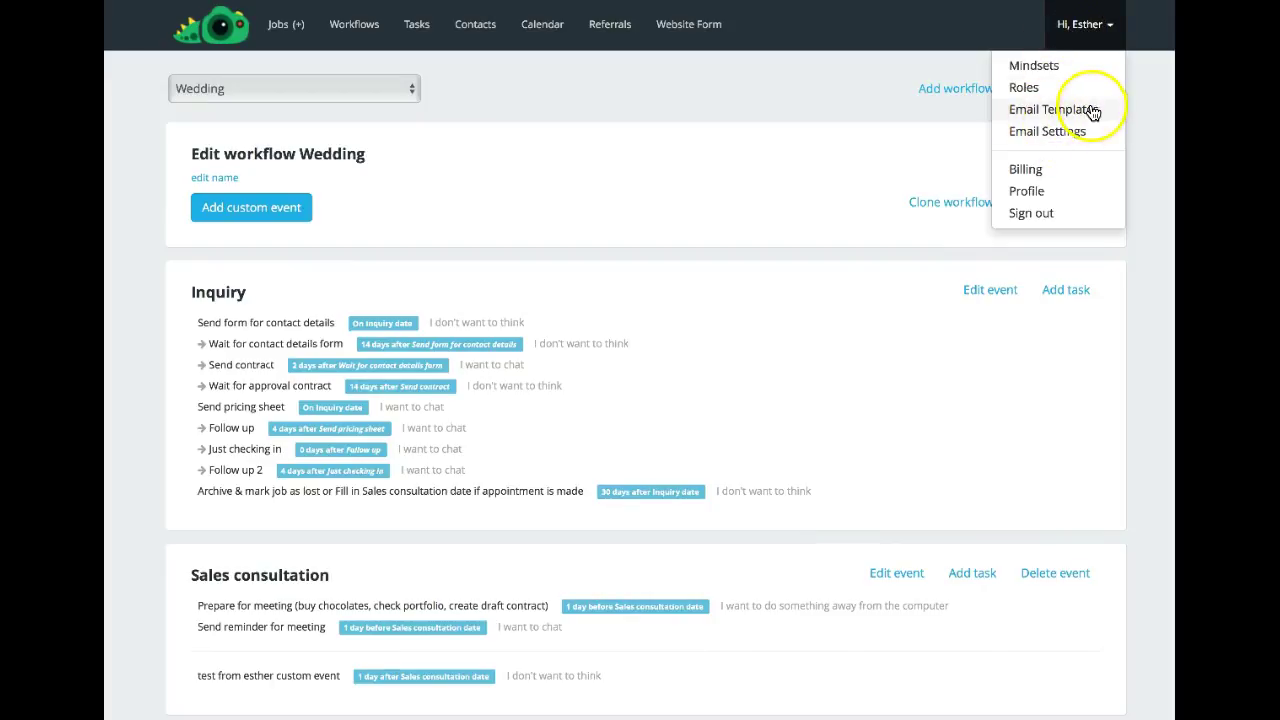
{"action": "left_click", "coordinate": [880, 123]}
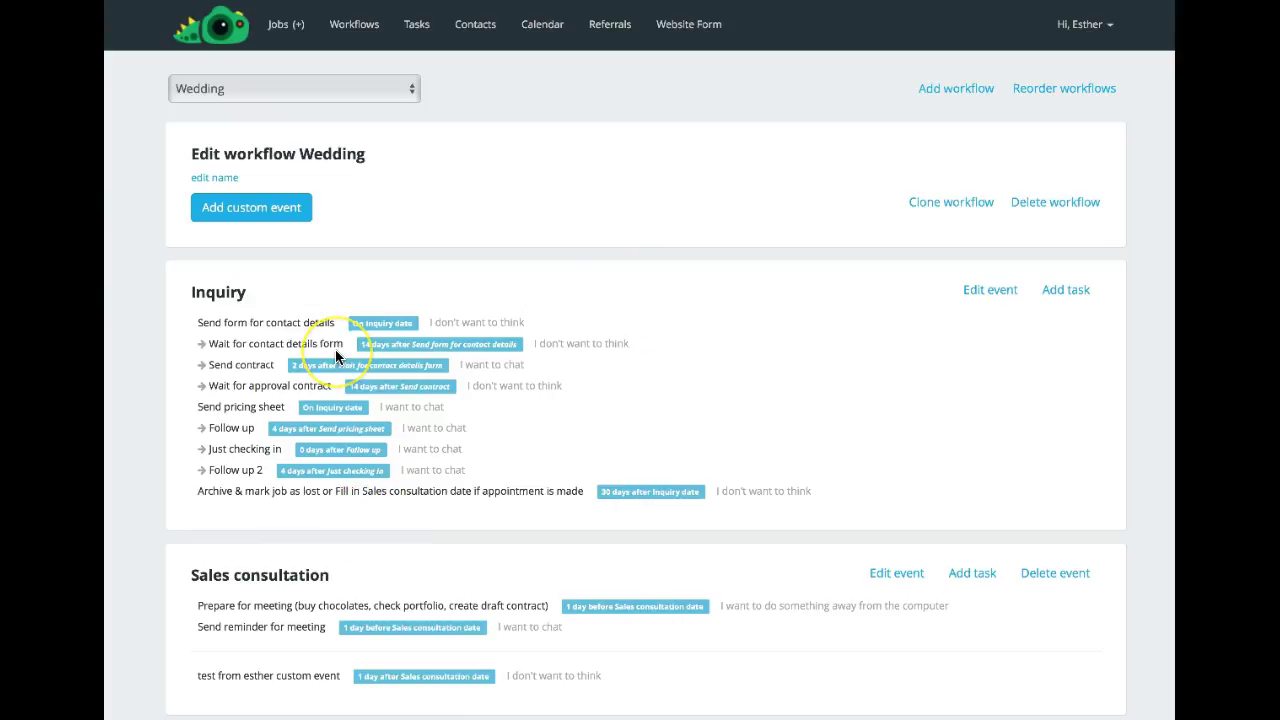
Examine the Send contract task and its dependency in the Inquiry event, and look over the workflow's remaining events
{"action": "mouse_move", "coordinate": [201, 368]}
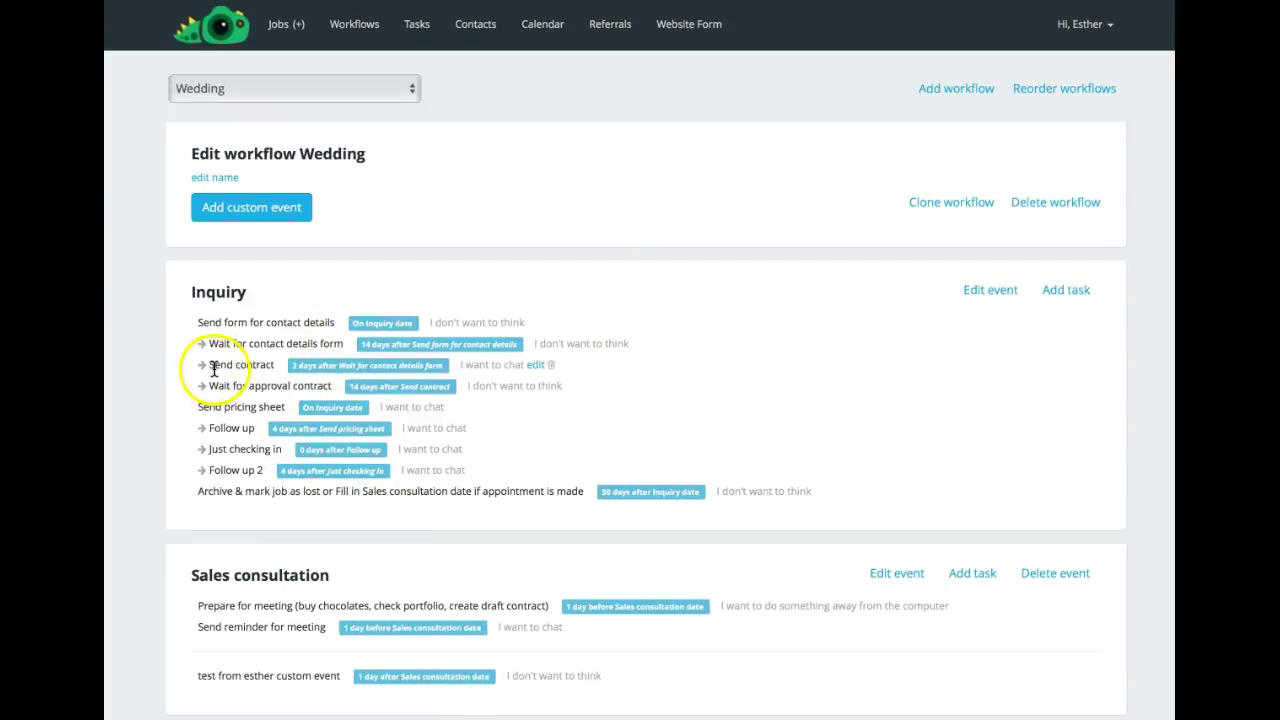
{"action": "scroll", "coordinate": [265, 366], "scroll_direction": "down", "scroll_amount": 1}
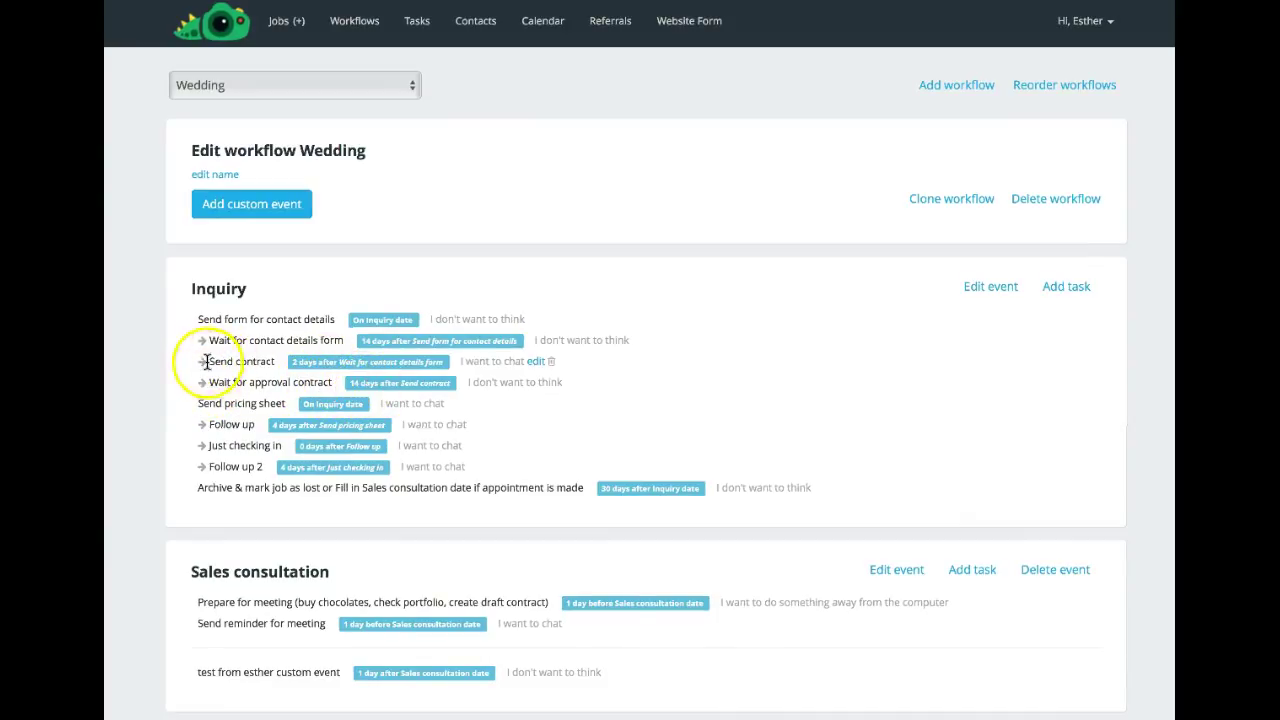
{"action": "mouse_move", "coordinate": [549, 364]}
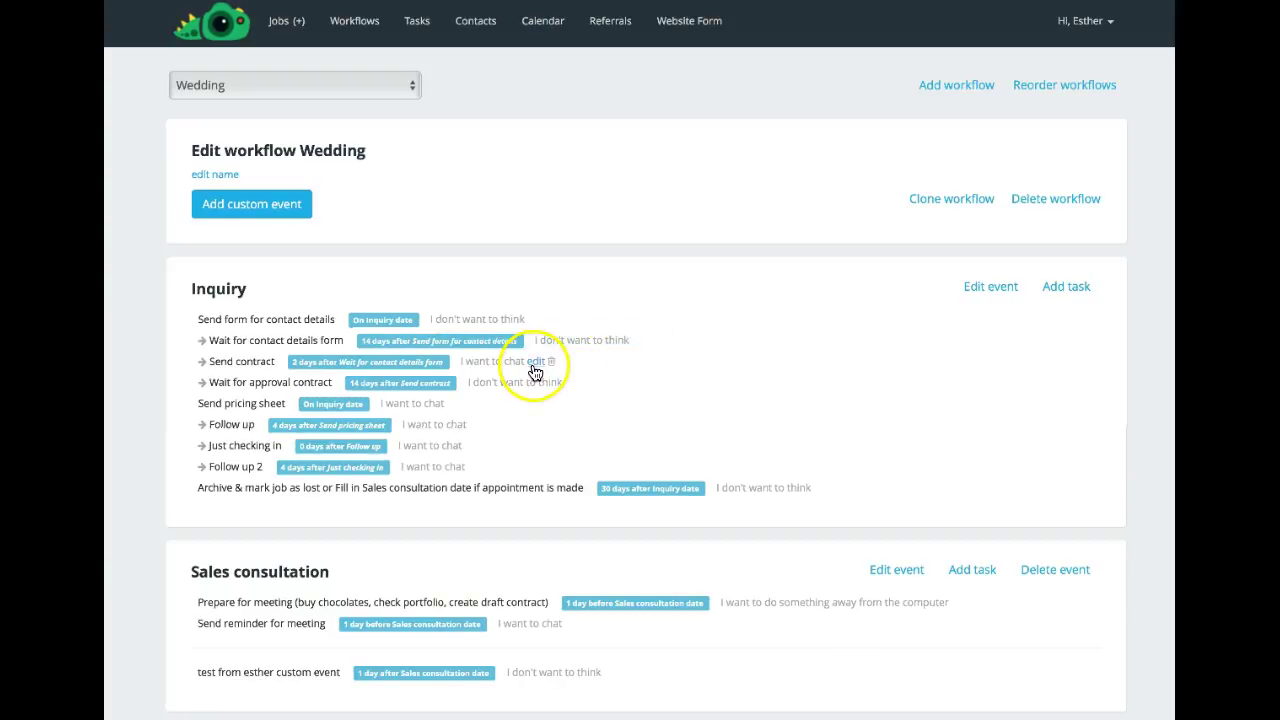
{"action": "scroll", "coordinate": [476, 455], "scroll_direction": "down", "scroll_amount": 4}
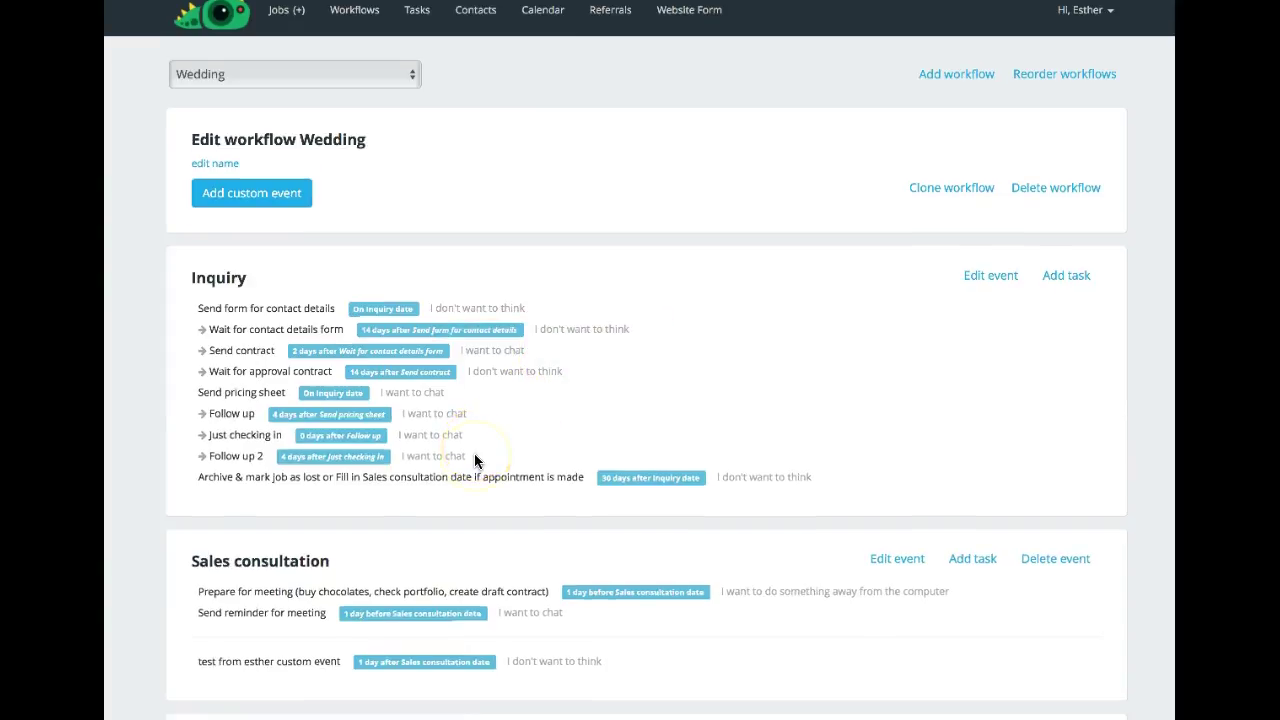
{"action": "scroll", "coordinate": [474, 458], "scroll_direction": "up", "scroll_amount": 4}
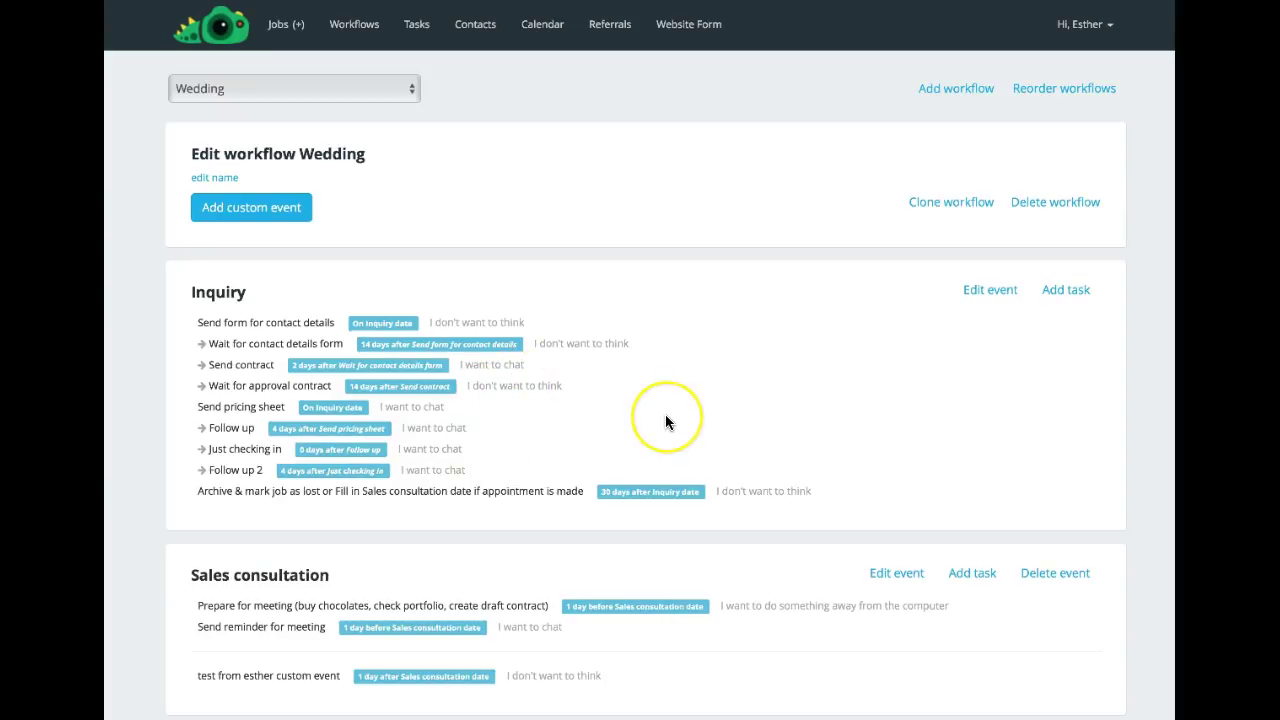
{"action": "scroll", "coordinate": [665, 422], "scroll_direction": "down", "scroll_amount": 6}
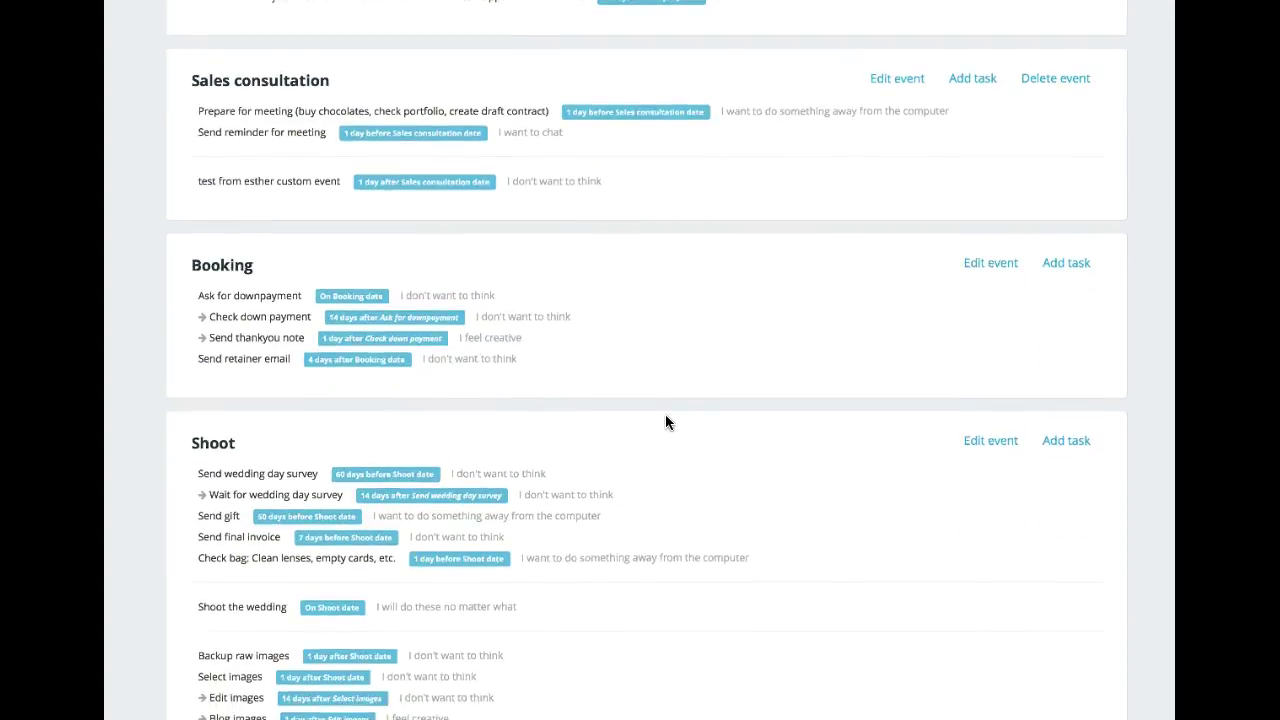
{"action": "scroll", "coordinate": [665, 422], "scroll_direction": "up", "scroll_amount": 6}
{"action": "scroll", "coordinate": [665, 422], "scroll_direction": "up", "scroll_amount": 1}
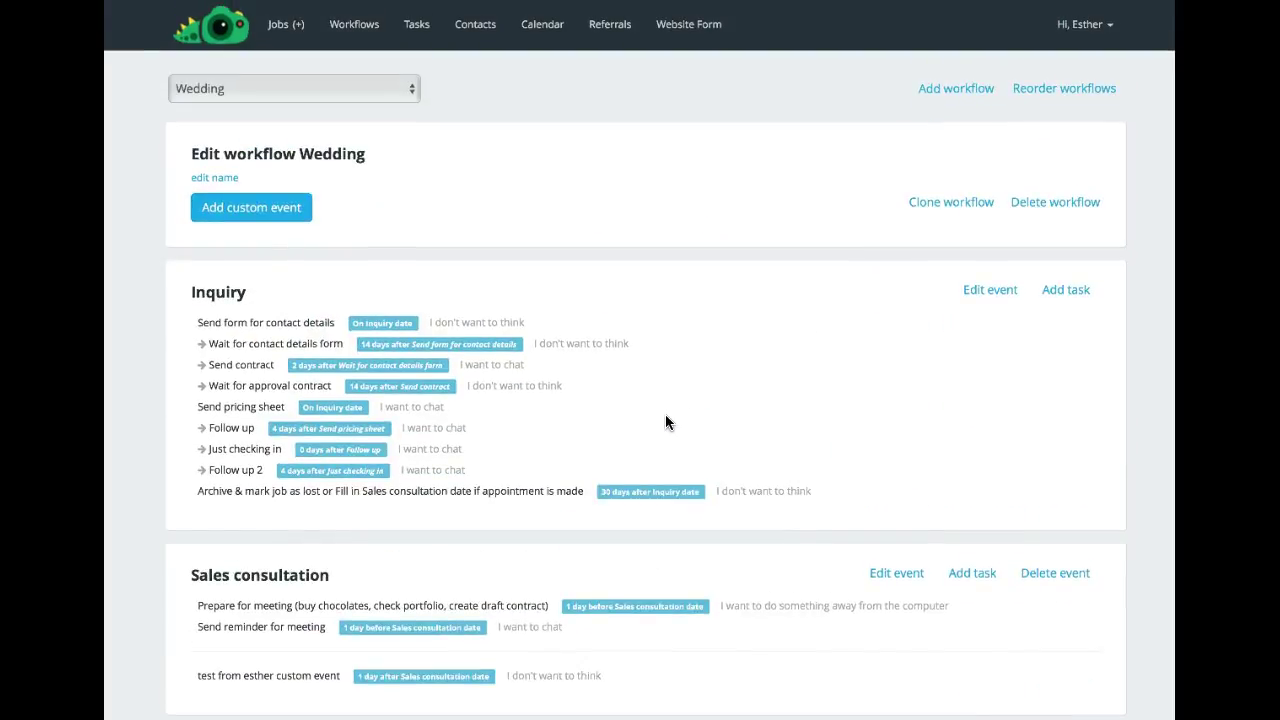